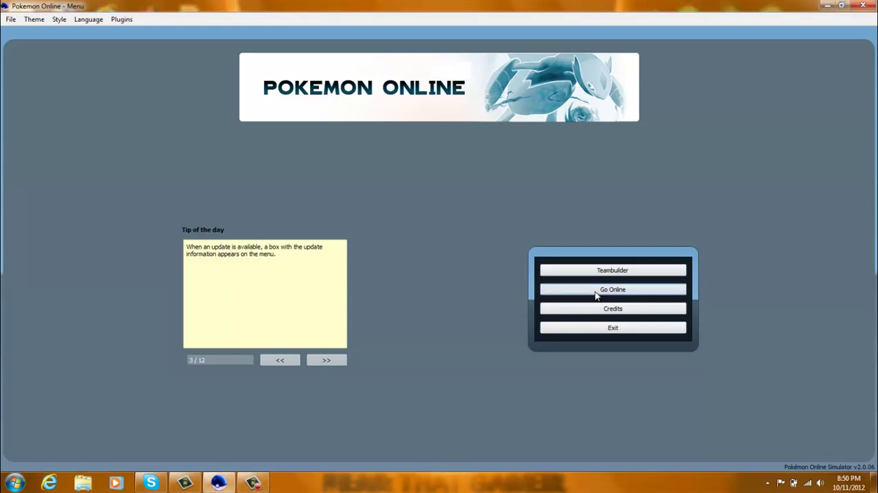
Step: Go online and join the official Pokémon Online server from the server list
click(596, 293)
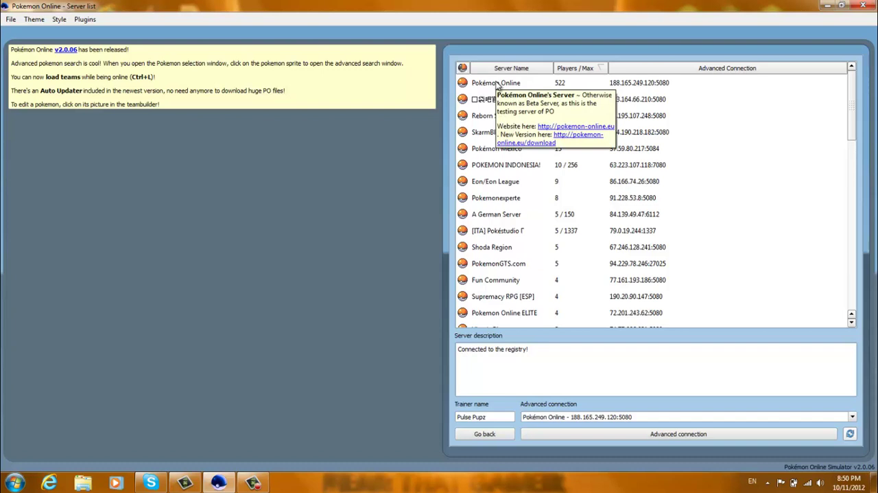
click(500, 83)
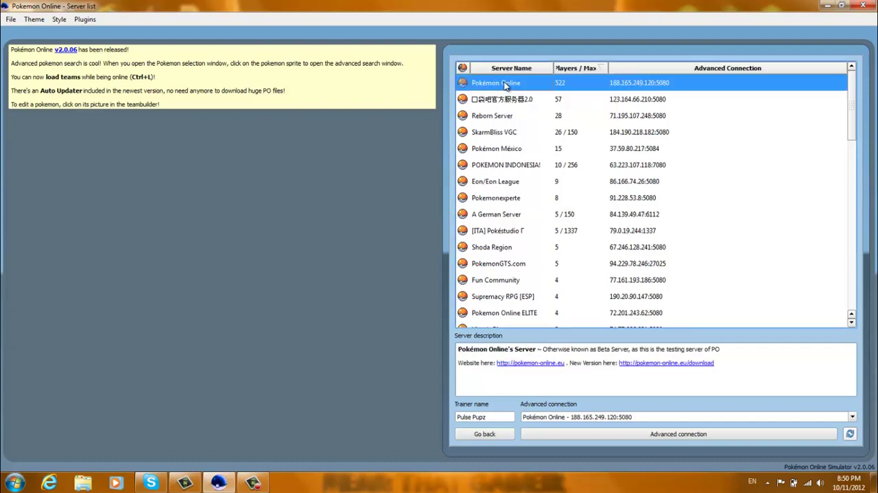
double_click(566, 83)
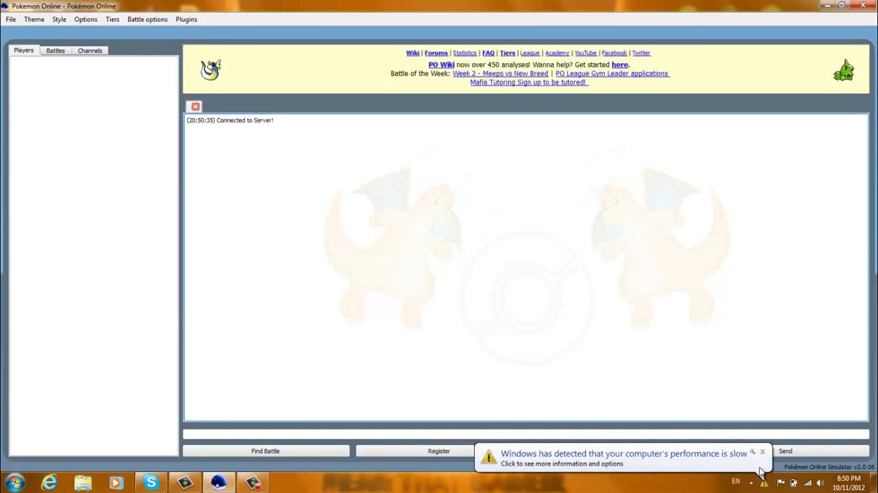
Step: Dismiss the notification, load the Salamence-to-Togekiss team in the Teambuilder, then close it
click(762, 452)
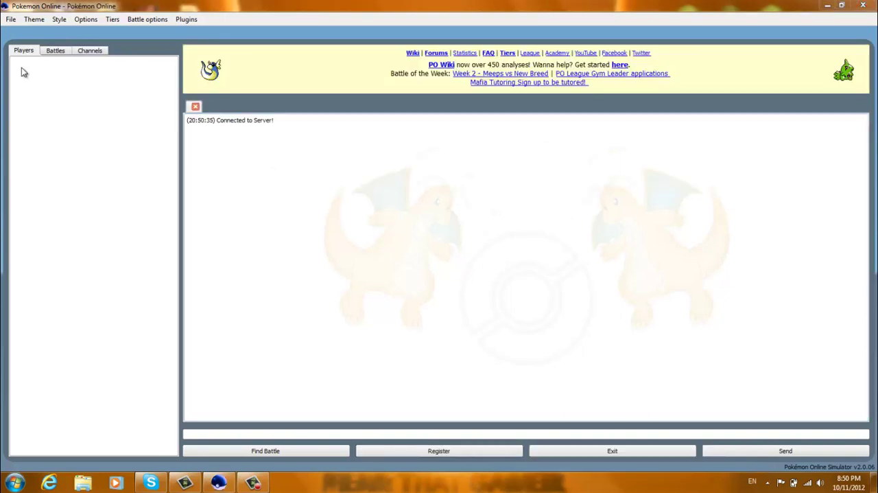
click(11, 19)
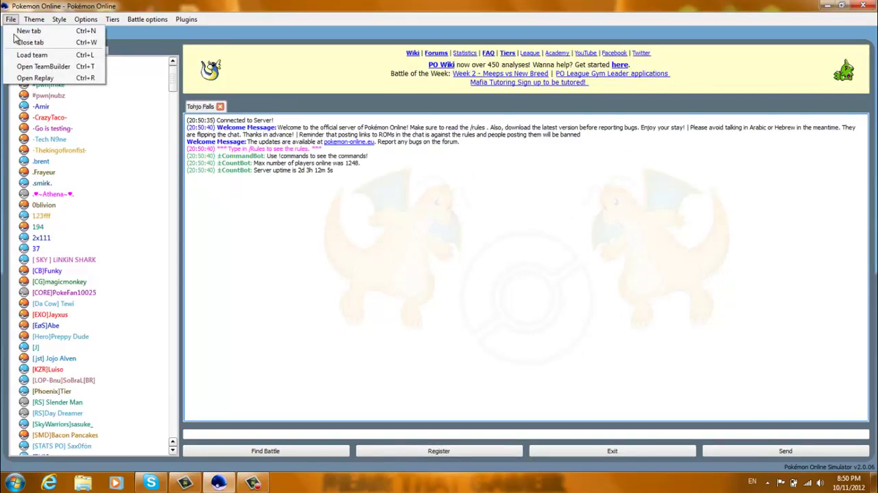
click(41, 66)
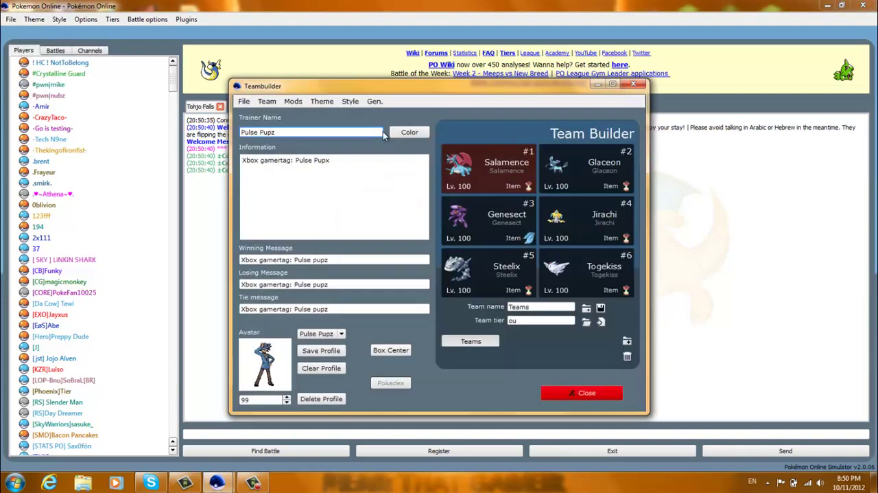
click(634, 84)
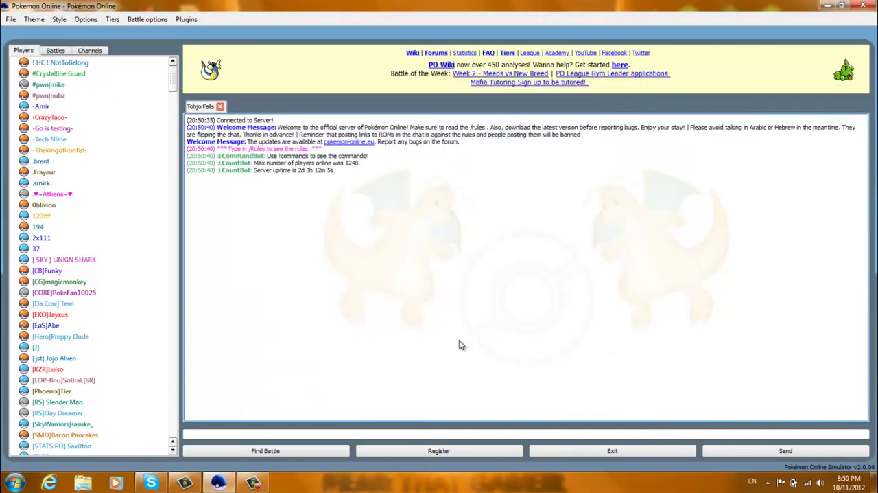
Step: Find a rated battle and swap Genesect into the lead slot ahead of Salamence
click(282, 448)
click(367, 297)
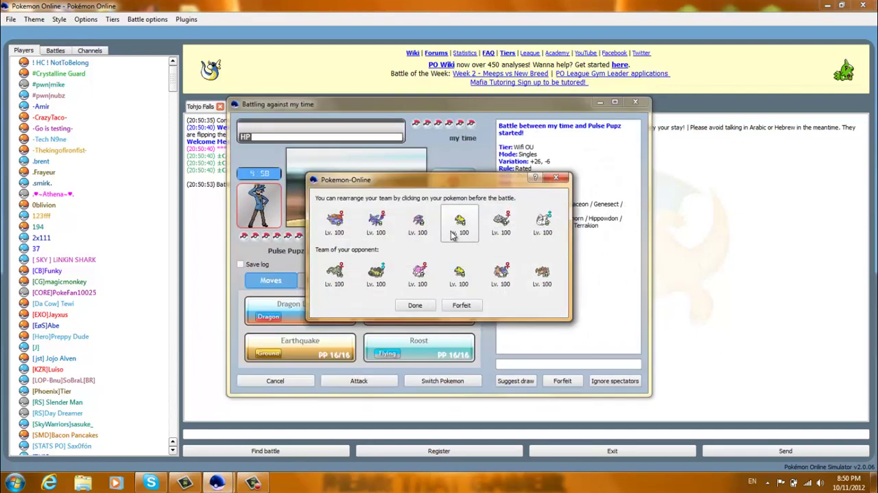
click(411, 233)
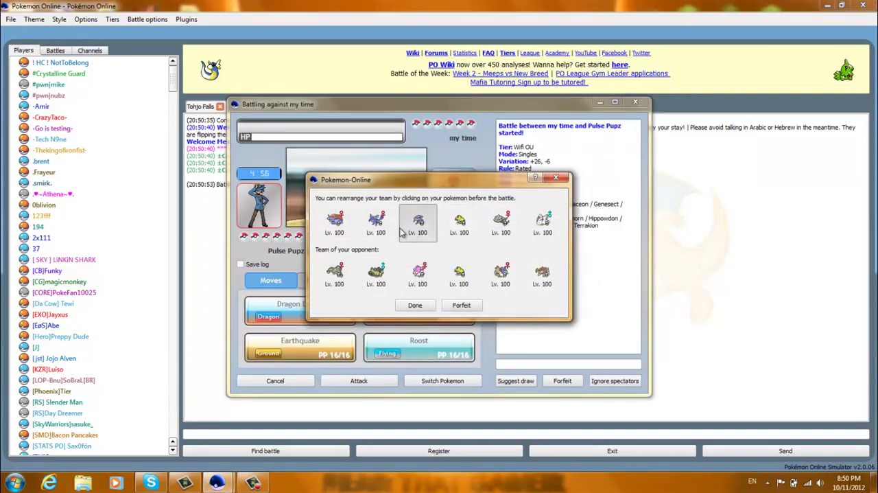
click(335, 220)
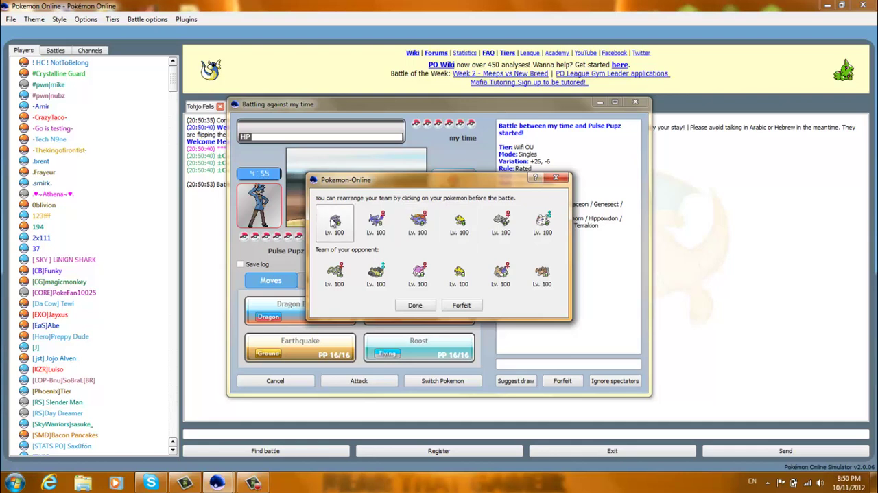
Step: Confirm the team order, fire Ice Beam with Genesect, maximize the window, and switch to Steelix
click(418, 305)
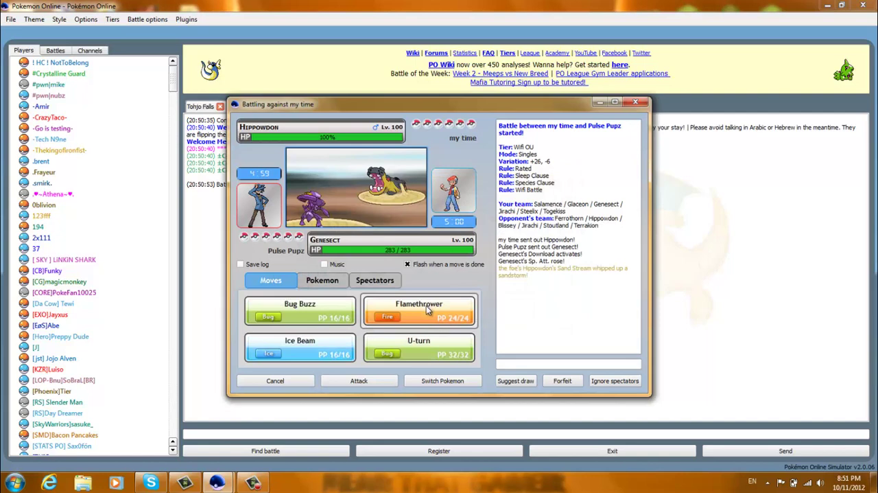
click(346, 353)
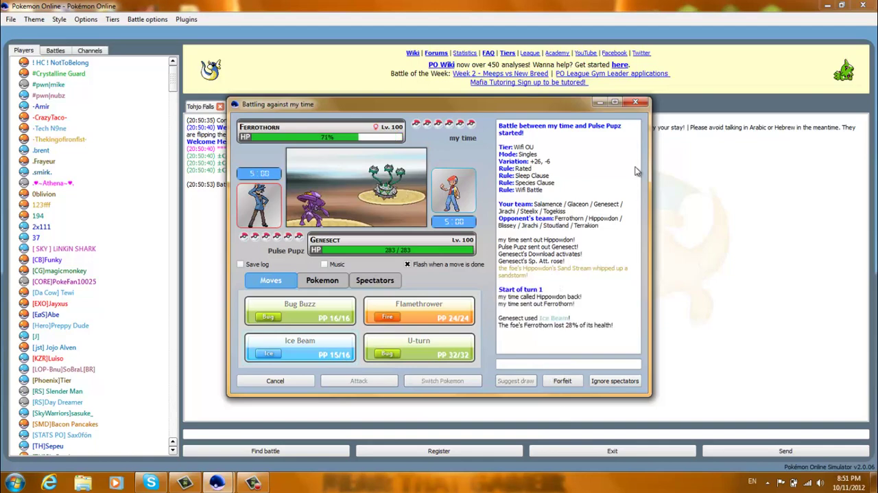
click(615, 101)
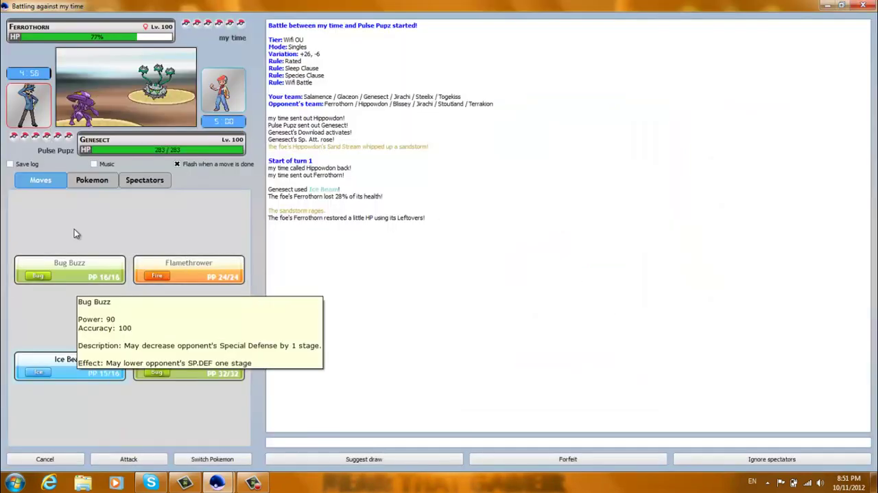
click(87, 183)
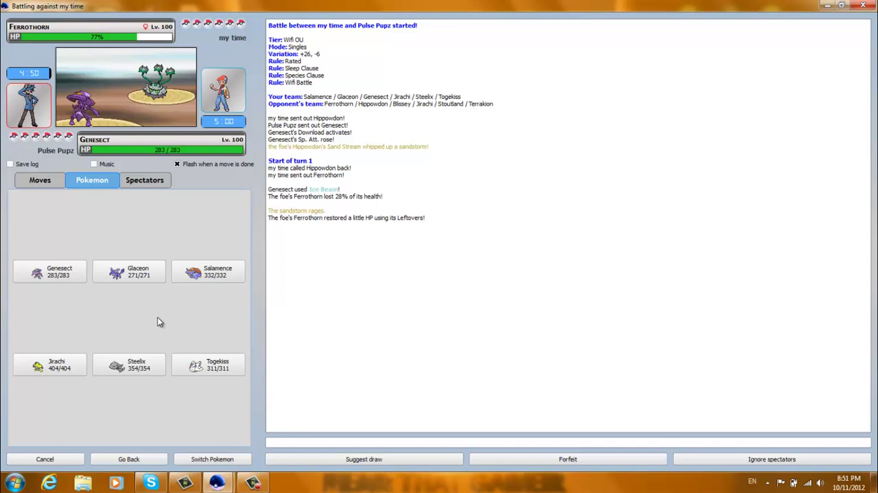
click(125, 369)
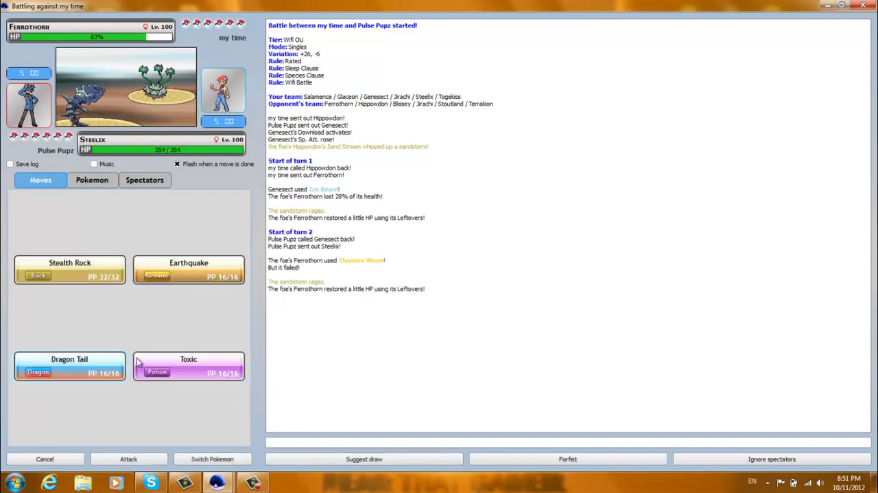
Step: Have Steelix set Stealth Rock, then choose Dragon Tail and check the party's health
click(95, 281)
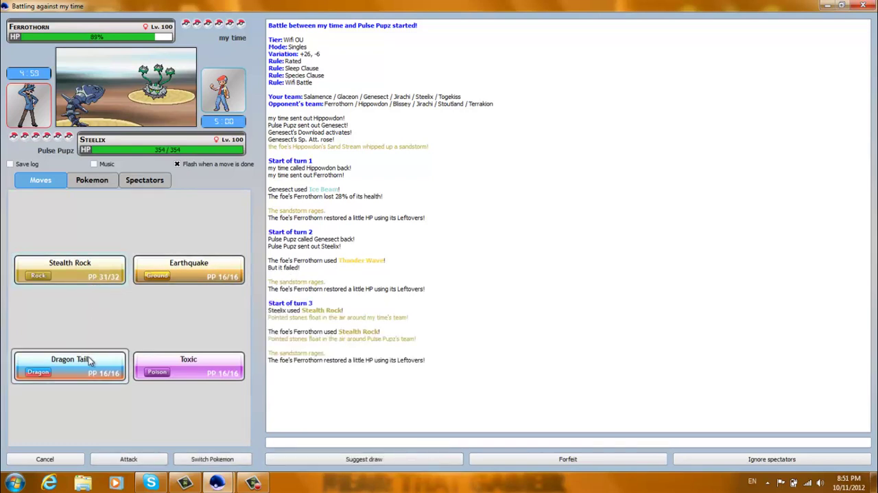
click(92, 374)
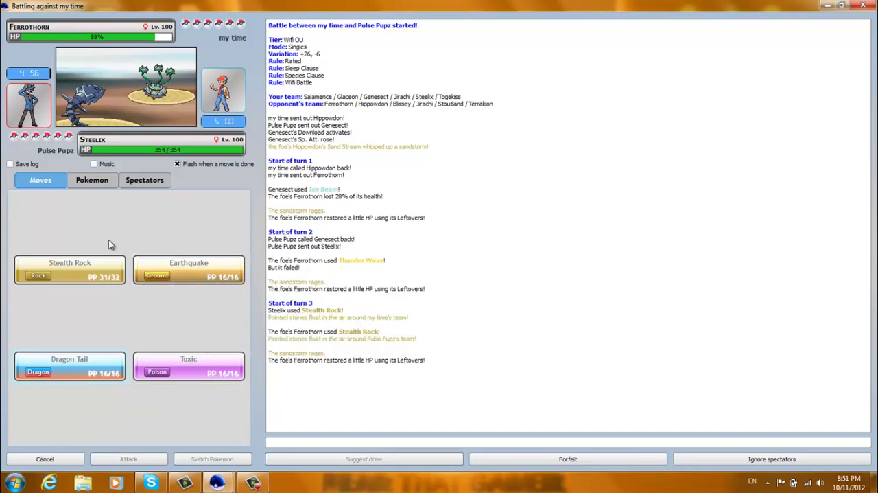
click(92, 180)
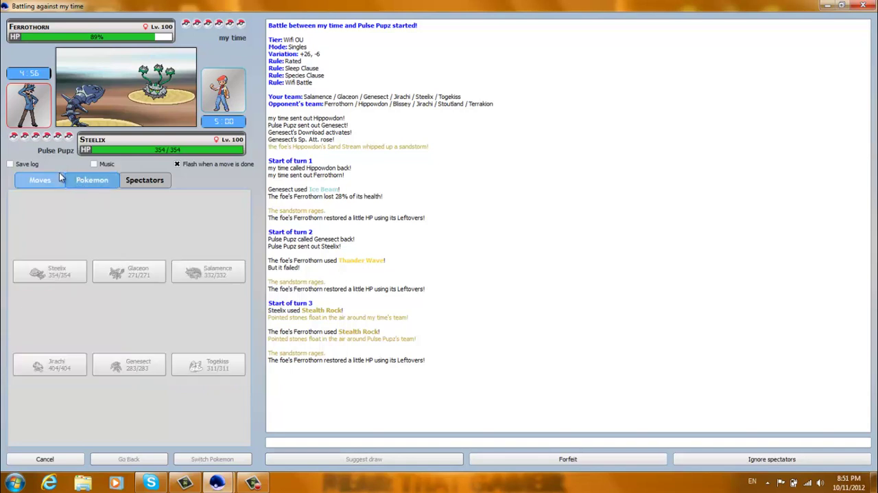
click(60, 177)
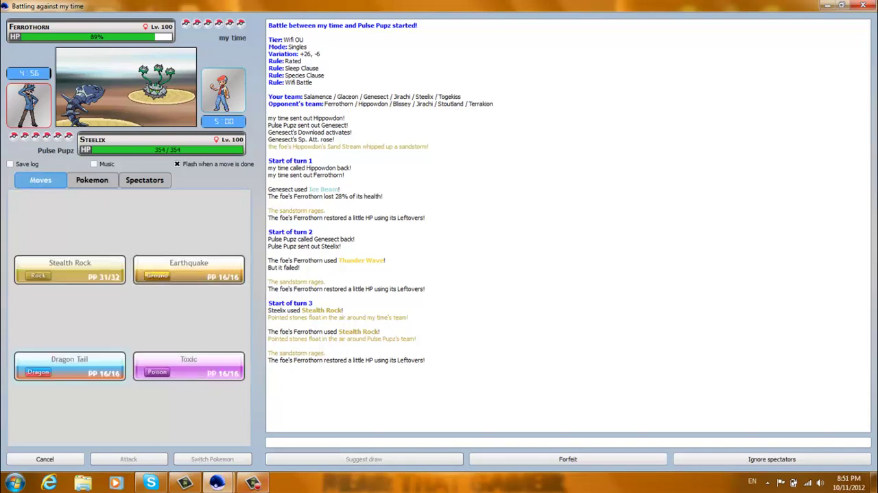
click(264, 486)
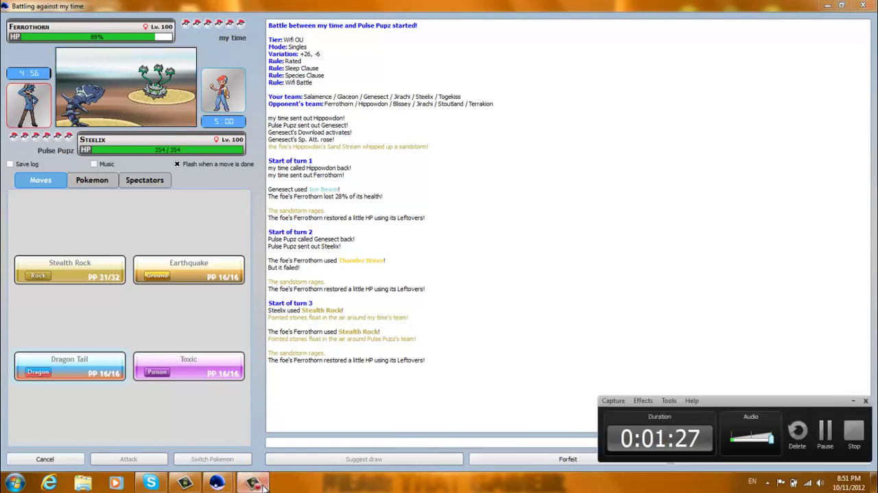
Step: Have Steelix use Earthquake and Toxic, then send in Glaceon after it faints
click(264, 486)
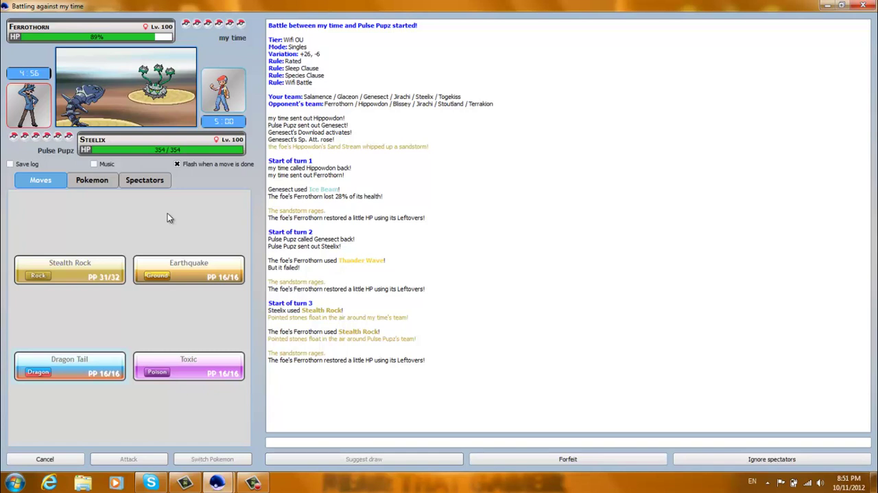
click(177, 265)
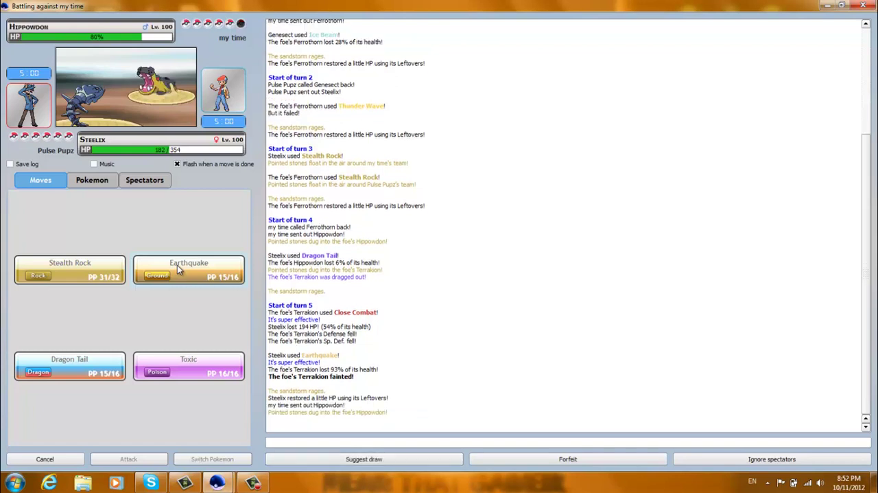
click(172, 369)
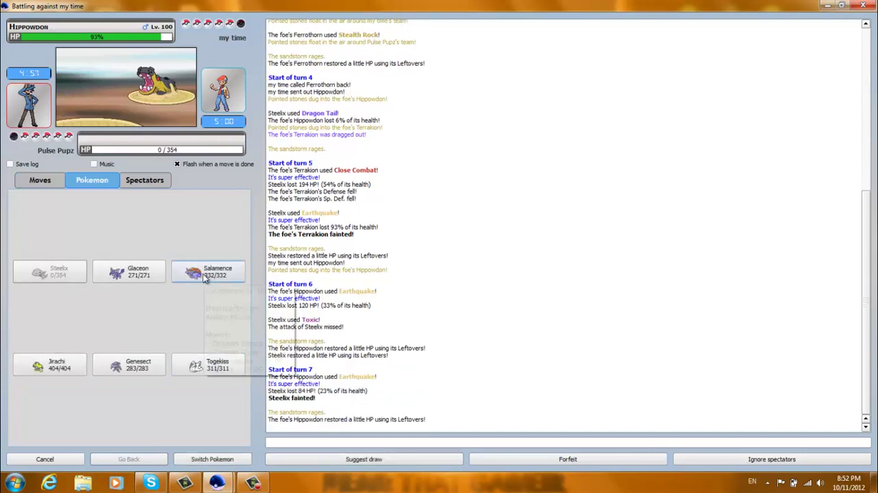
mouse_move(129, 272)
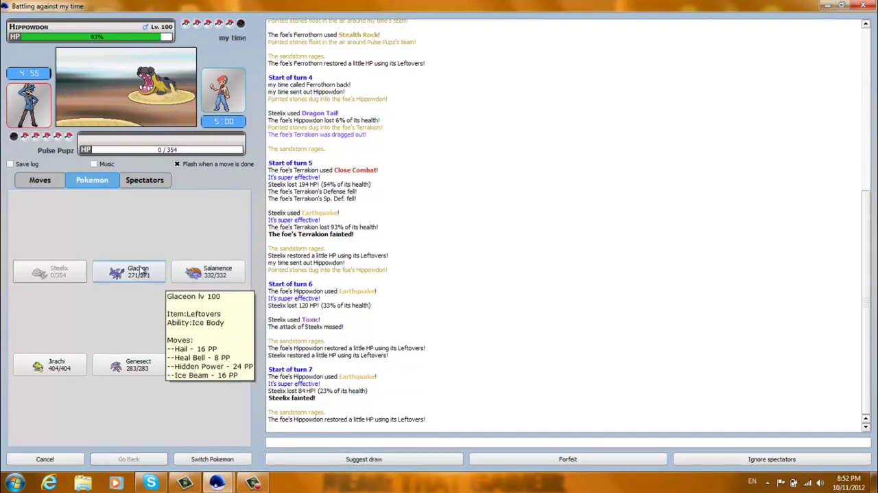
click(141, 269)
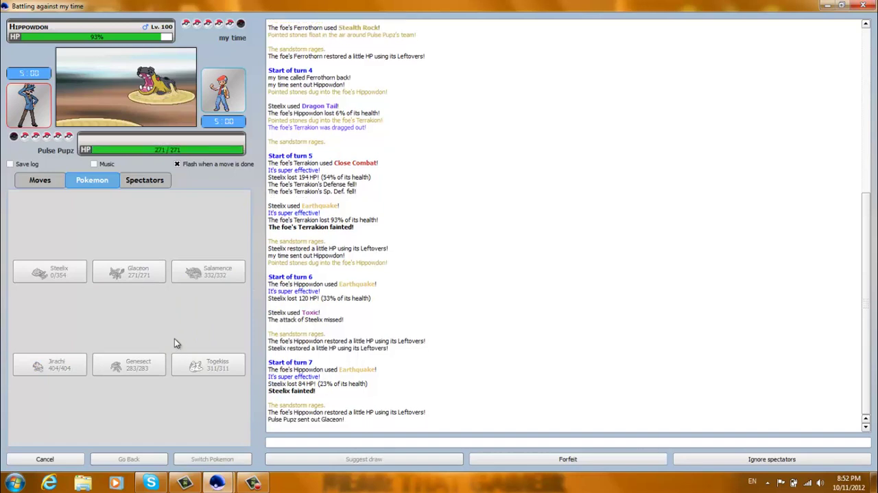
Step: Hit Jirachi with Glaceon's Ice Beam, then switch to Jirachi and pick Water Pulse
click(190, 371)
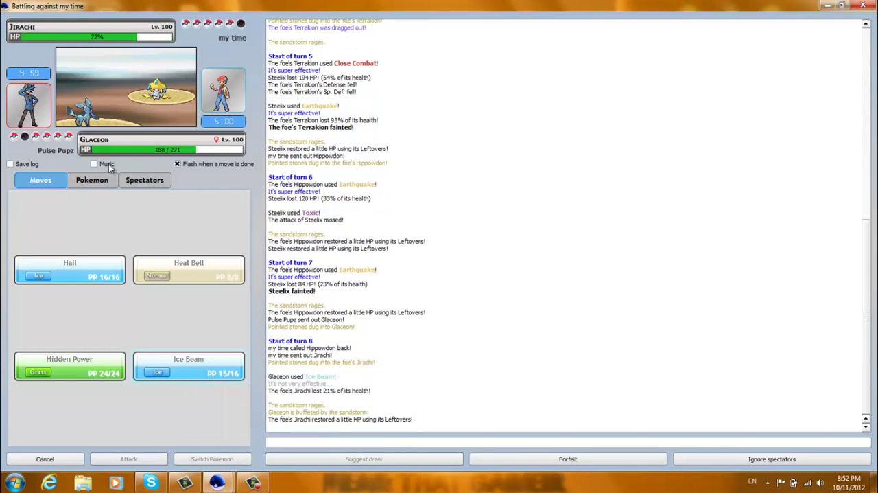
click(91, 183)
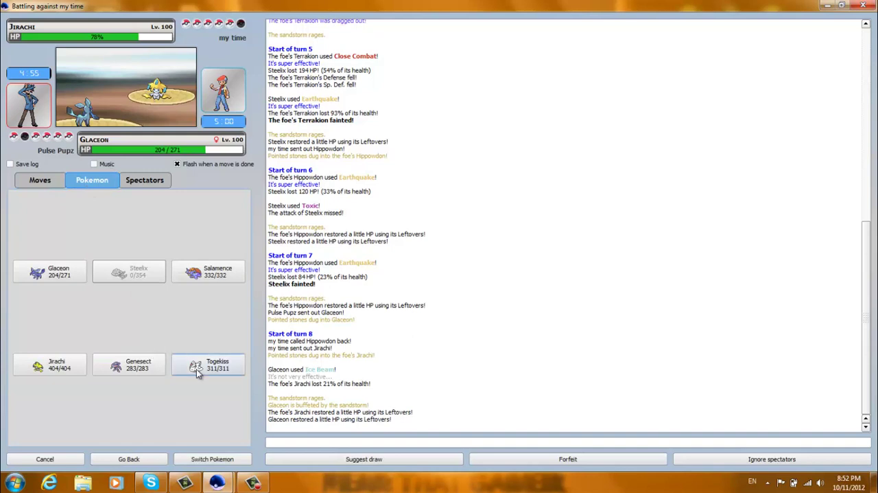
click(57, 365)
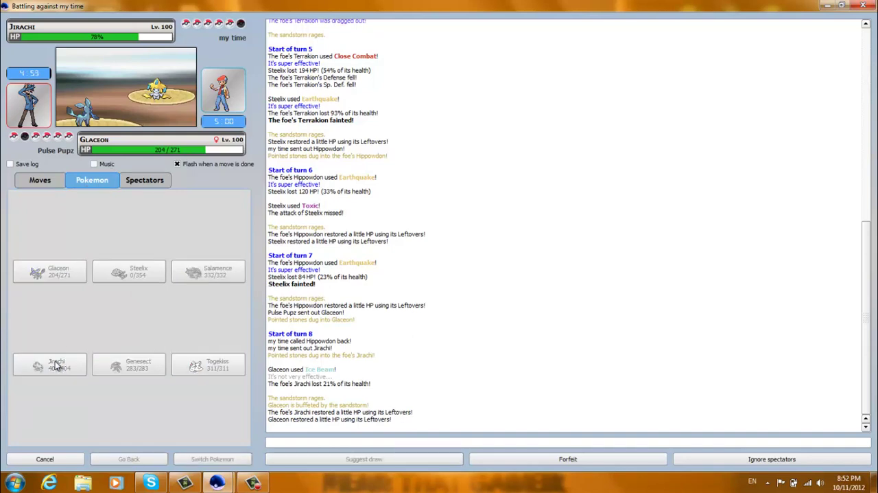
click(180, 363)
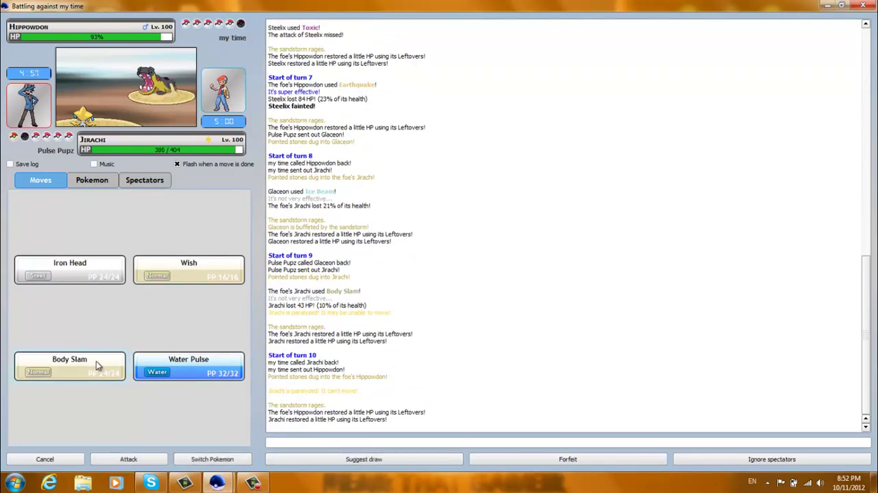
Step: Use Water Pulse on Hippowdon, then swap Jirachi out for Togekiss
click(157, 371)
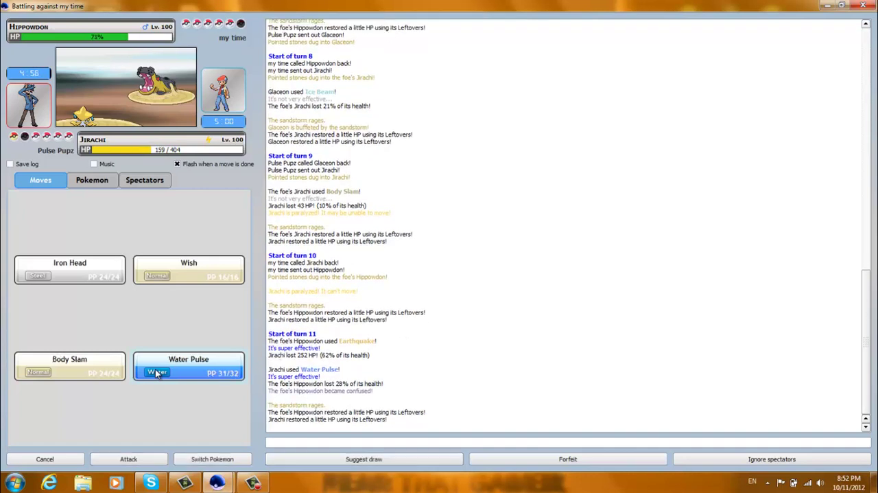
click(93, 180)
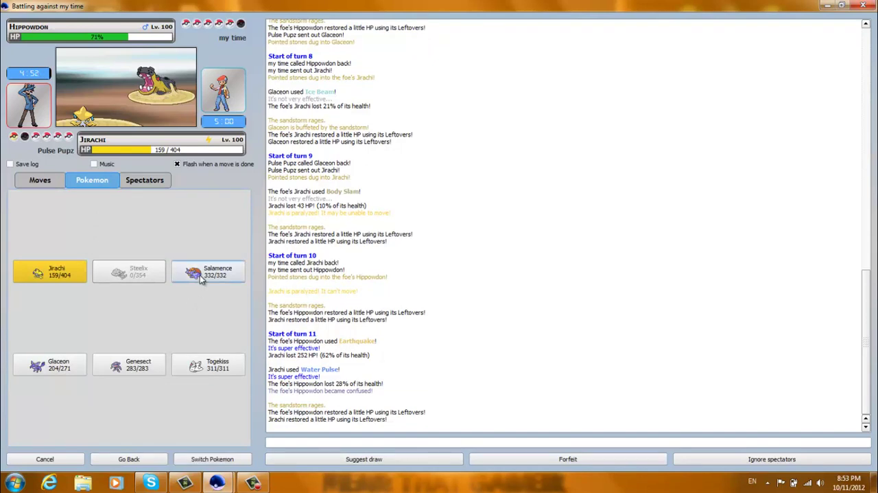
mouse_move(129, 365)
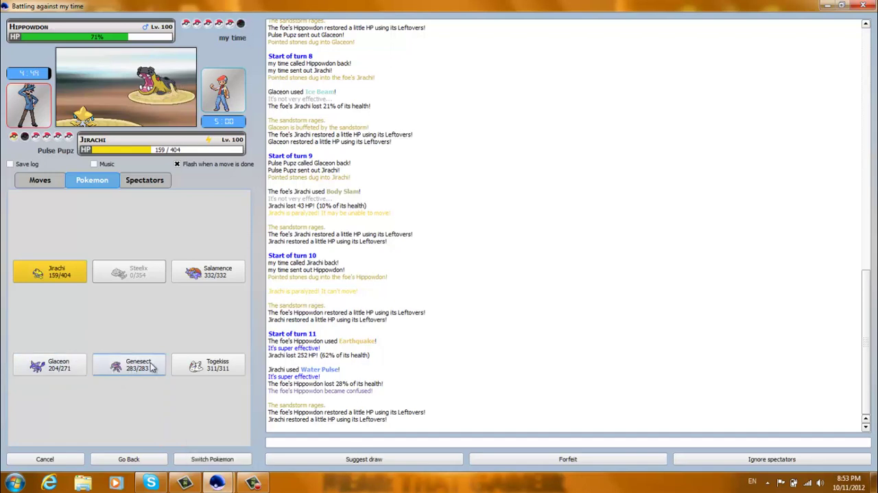
click(212, 362)
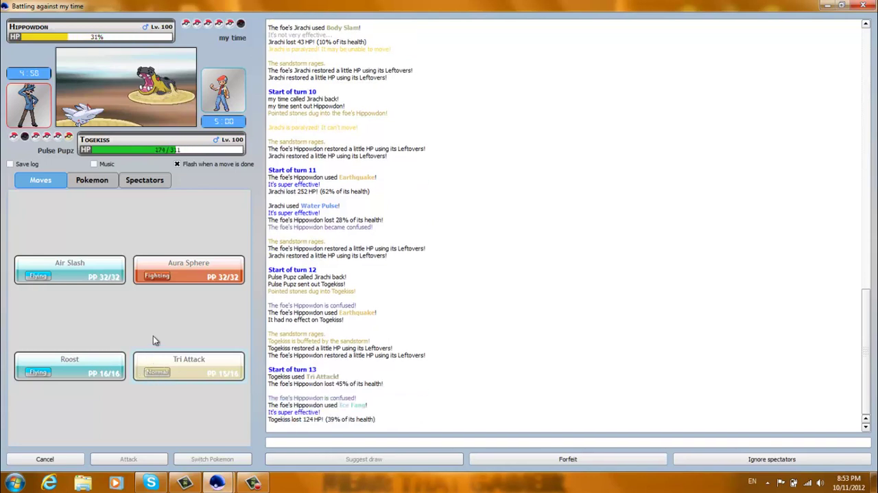
Step: Finish Hippowdon with Tri Attack, Aura Sphere Stoutland, then send out Glaceon to use Hail
click(176, 362)
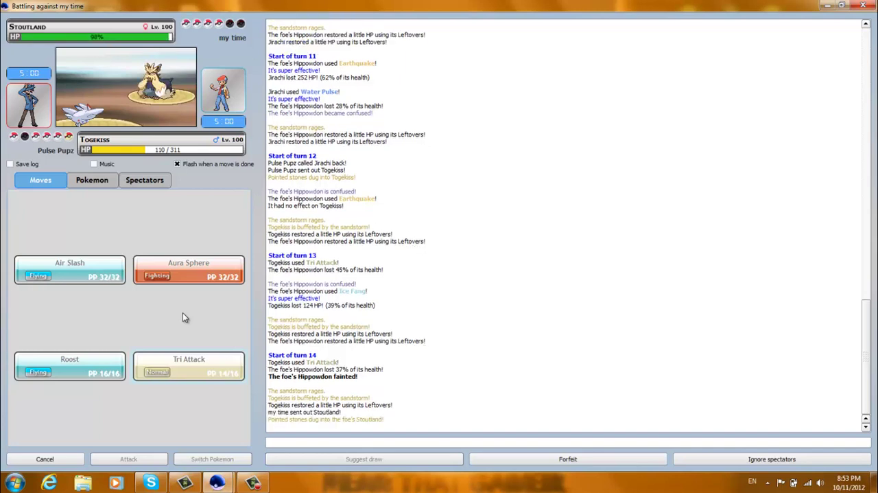
click(189, 271)
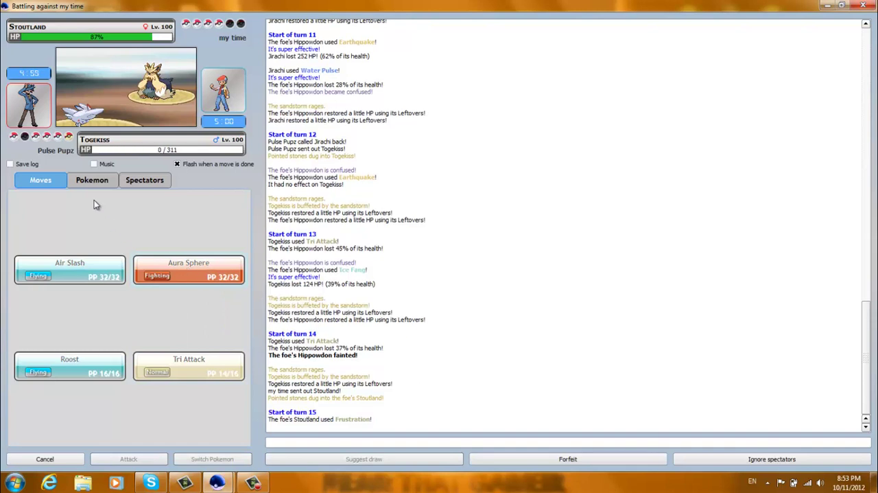
click(49, 365)
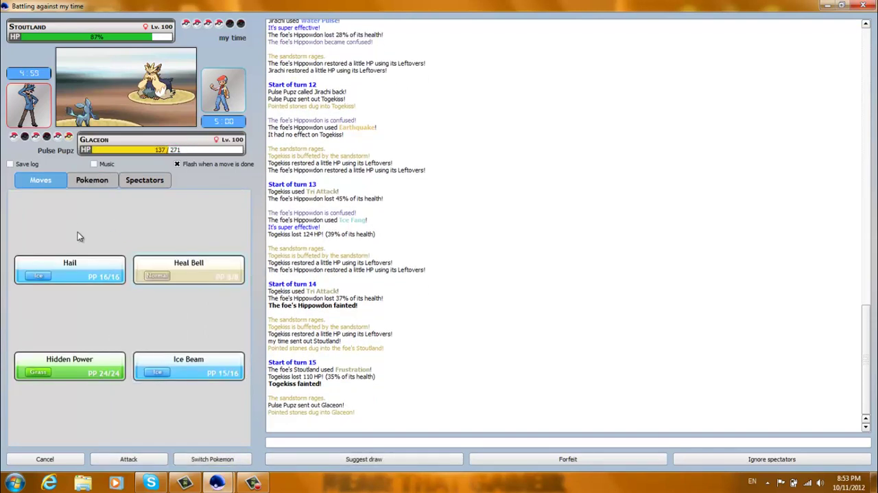
click(80, 267)
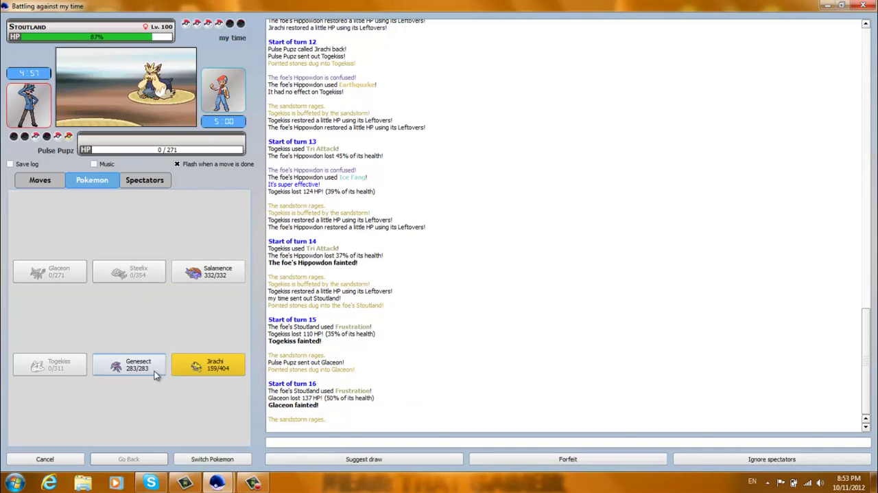
Step: Send out Genesect and use Bug Buzz repeatedly until Ferrothorn faints
click(155, 374)
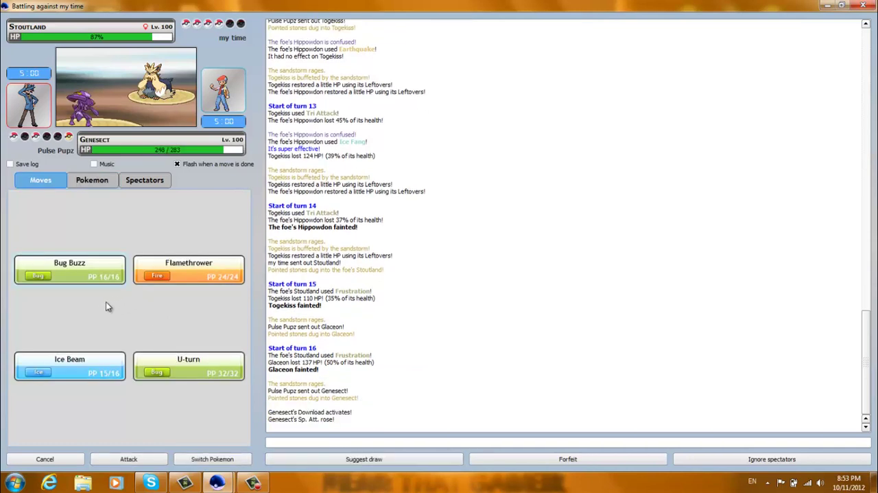
click(74, 274)
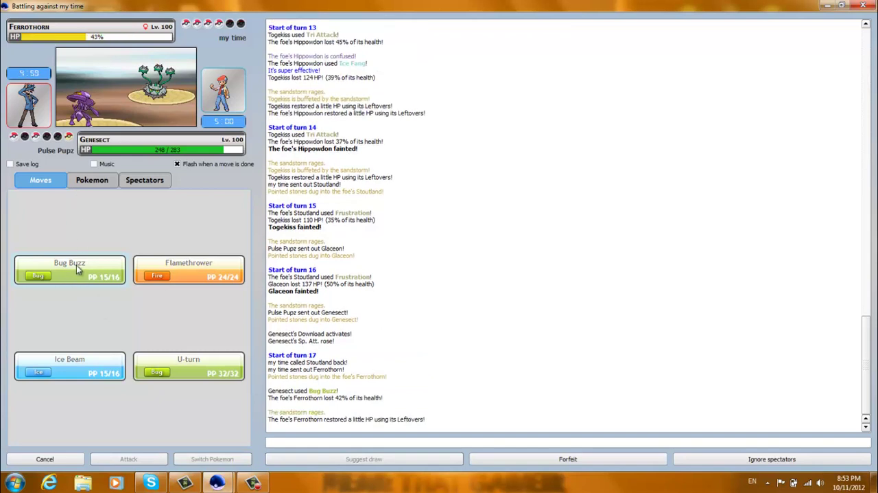
click(77, 267)
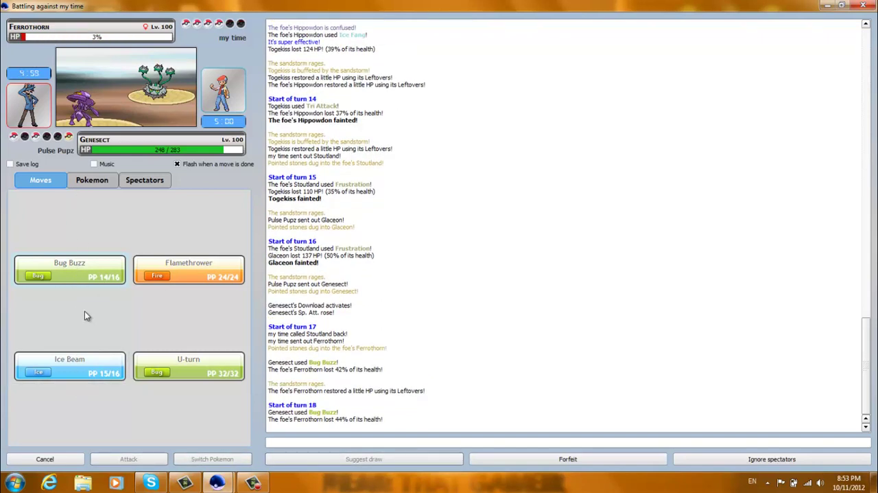
click(90, 270)
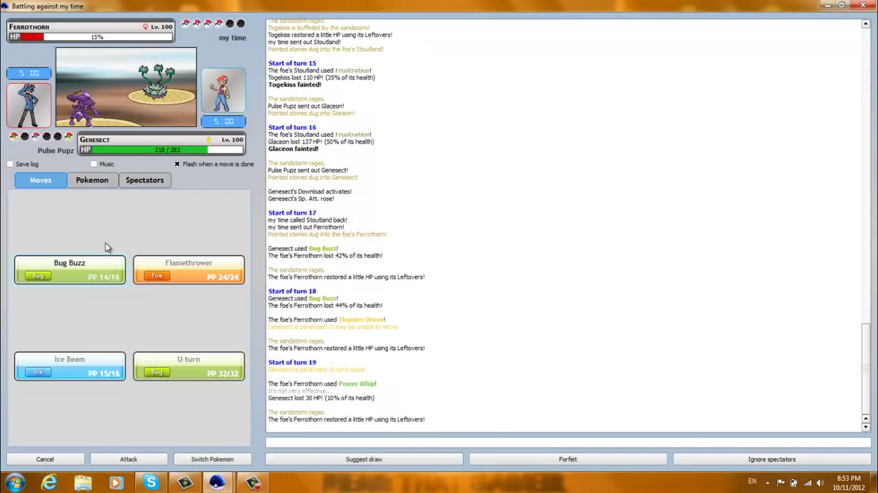
click(100, 262)
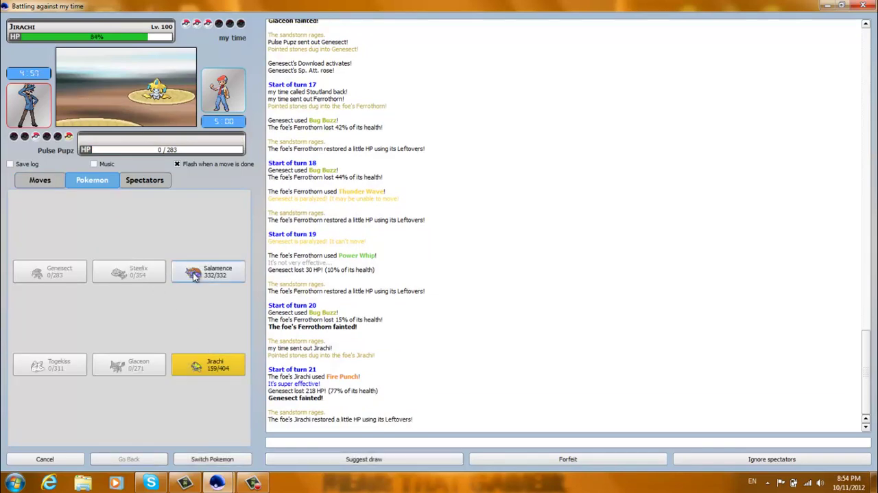
Step: Send out Salamence, use Dragon Dance, then attack Stoutland with Dragon Claw
click(195, 275)
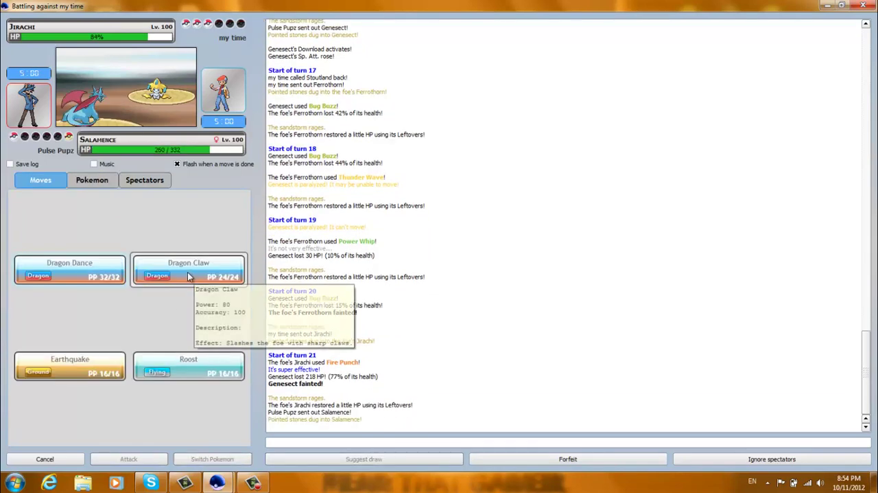
click(71, 271)
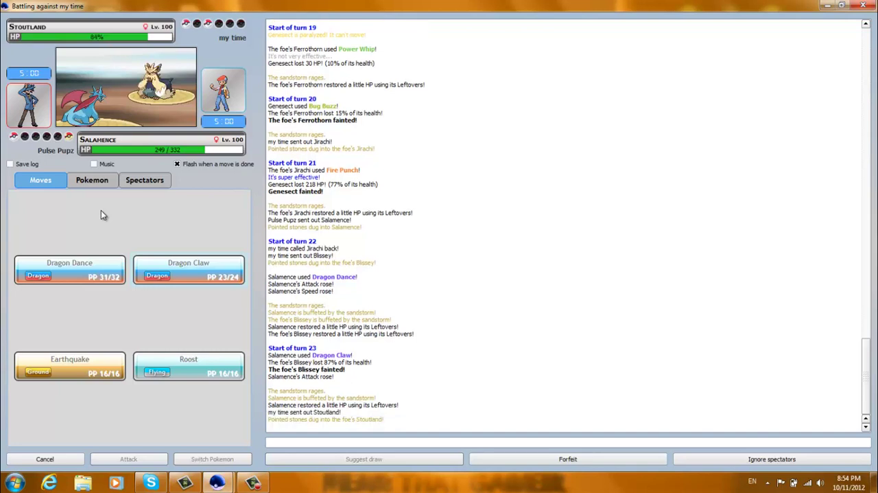
click(187, 265)
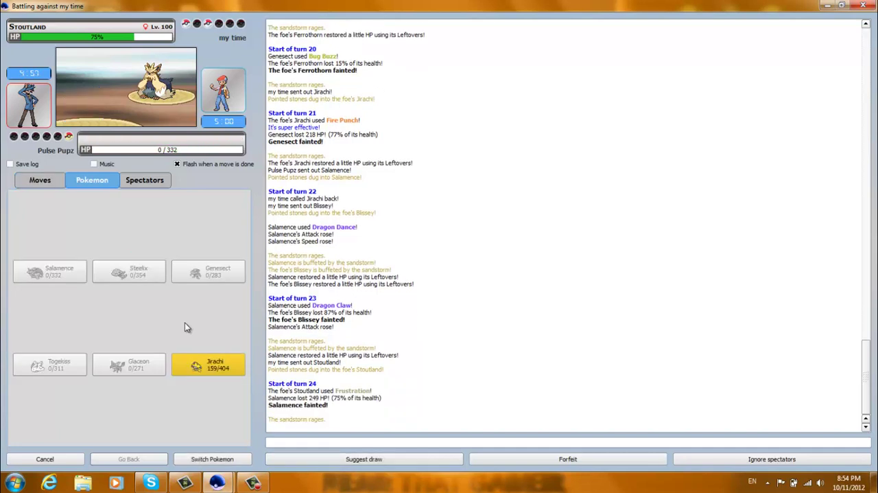
Step: Send out Jirachi for Wish and Body Slam, then highlight the final word of the battle log
click(214, 374)
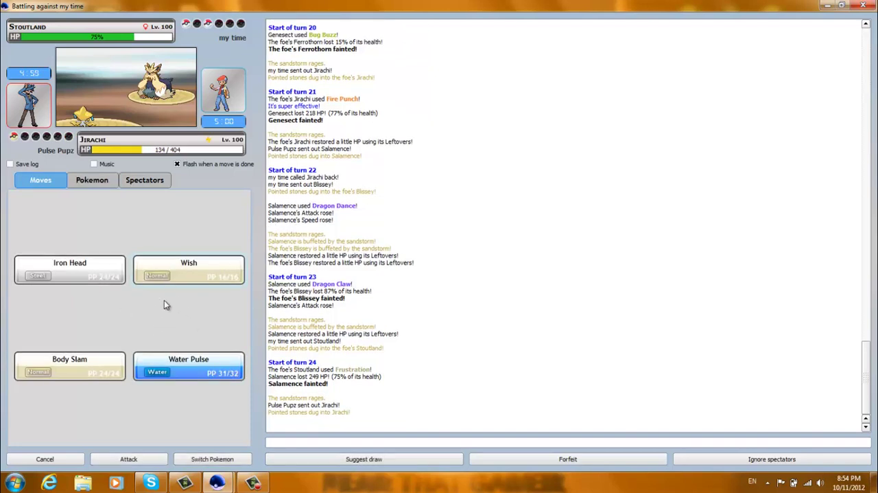
click(164, 284)
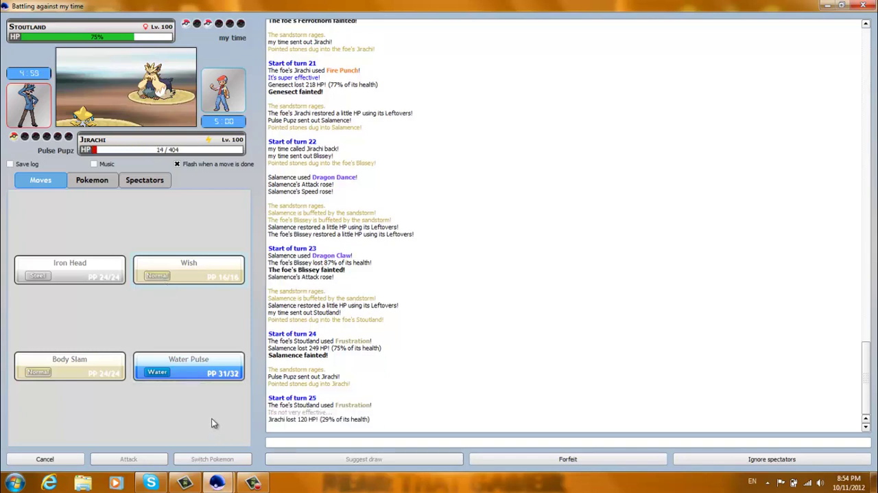
click(101, 371)
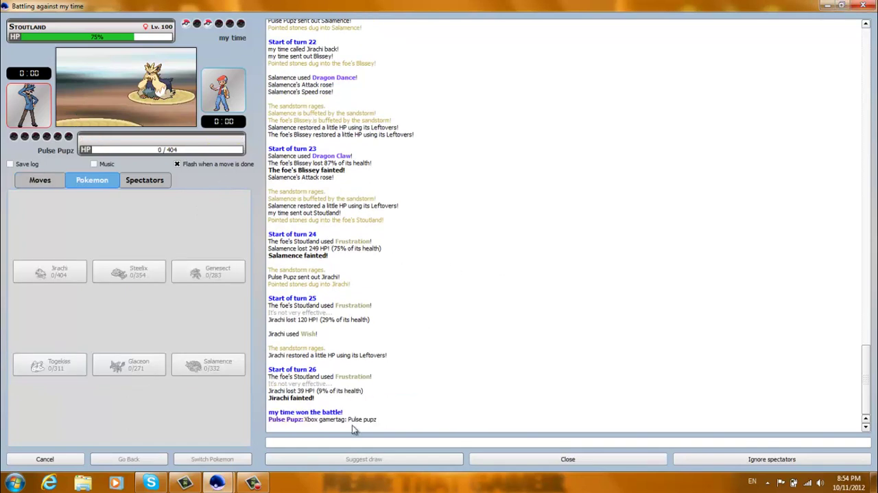
click(371, 424)
drag(378, 421, 365, 423)
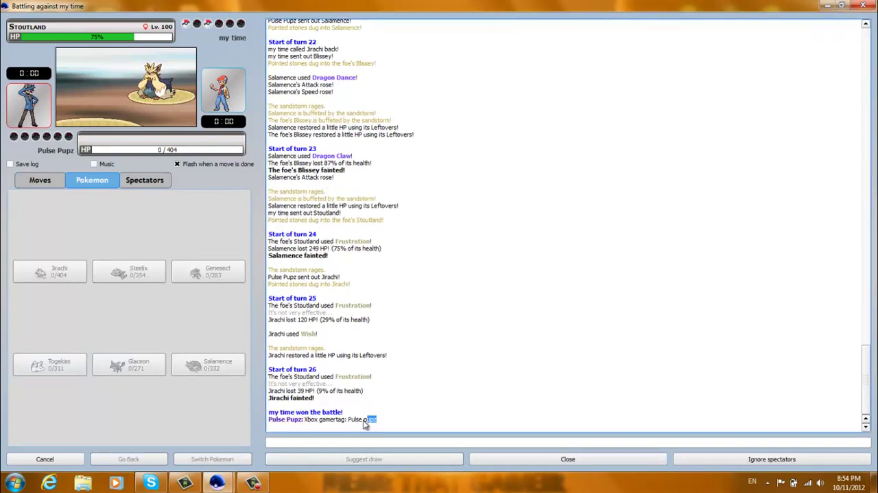